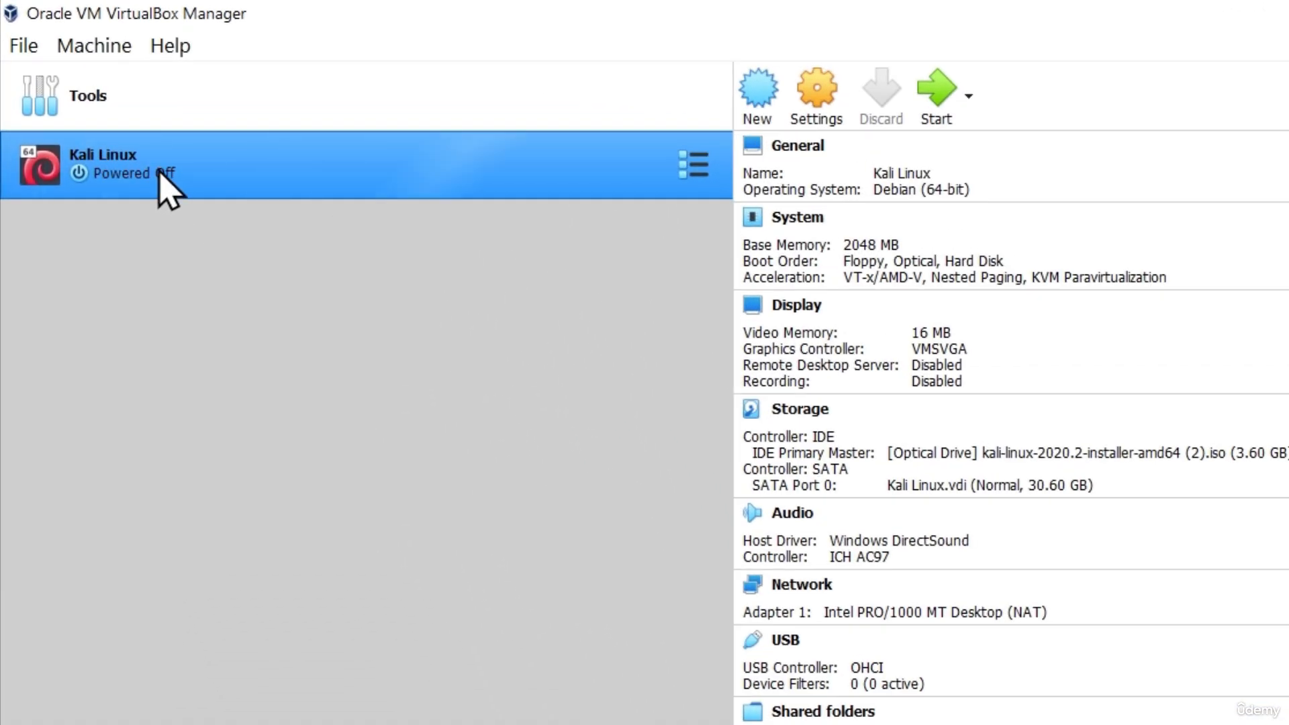
Start the Kali Linux VM, dismiss the keyboard auto-capture notice, and maximize its window.
click(933, 87)
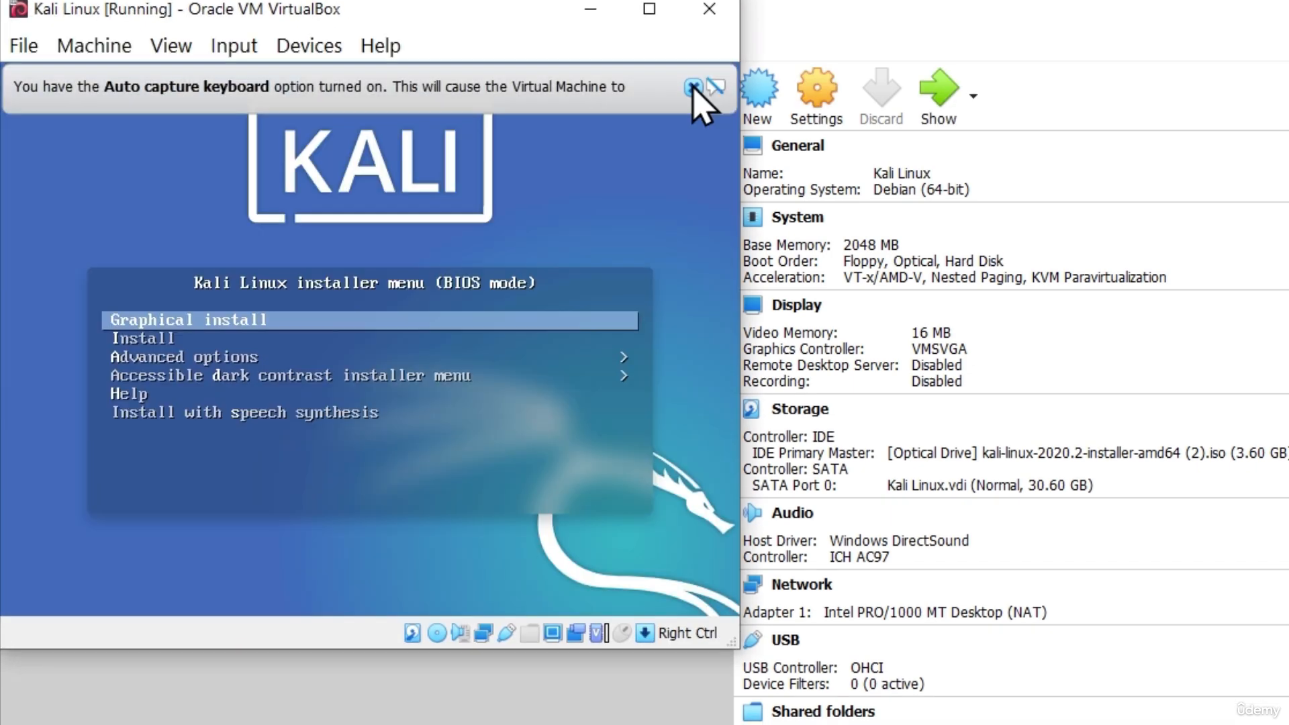
click(691, 86)
click(649, 9)
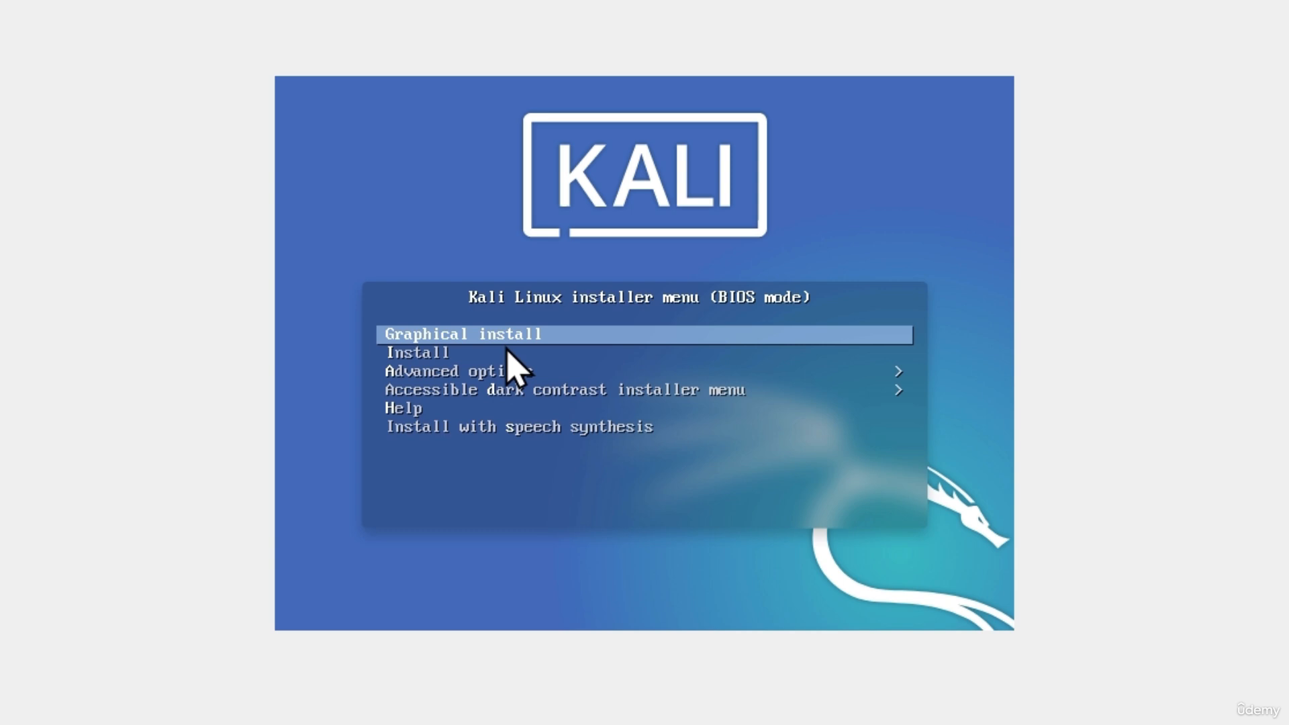
Launch Graphical install, choose English as the language, and accept United States as location.
key(Return)
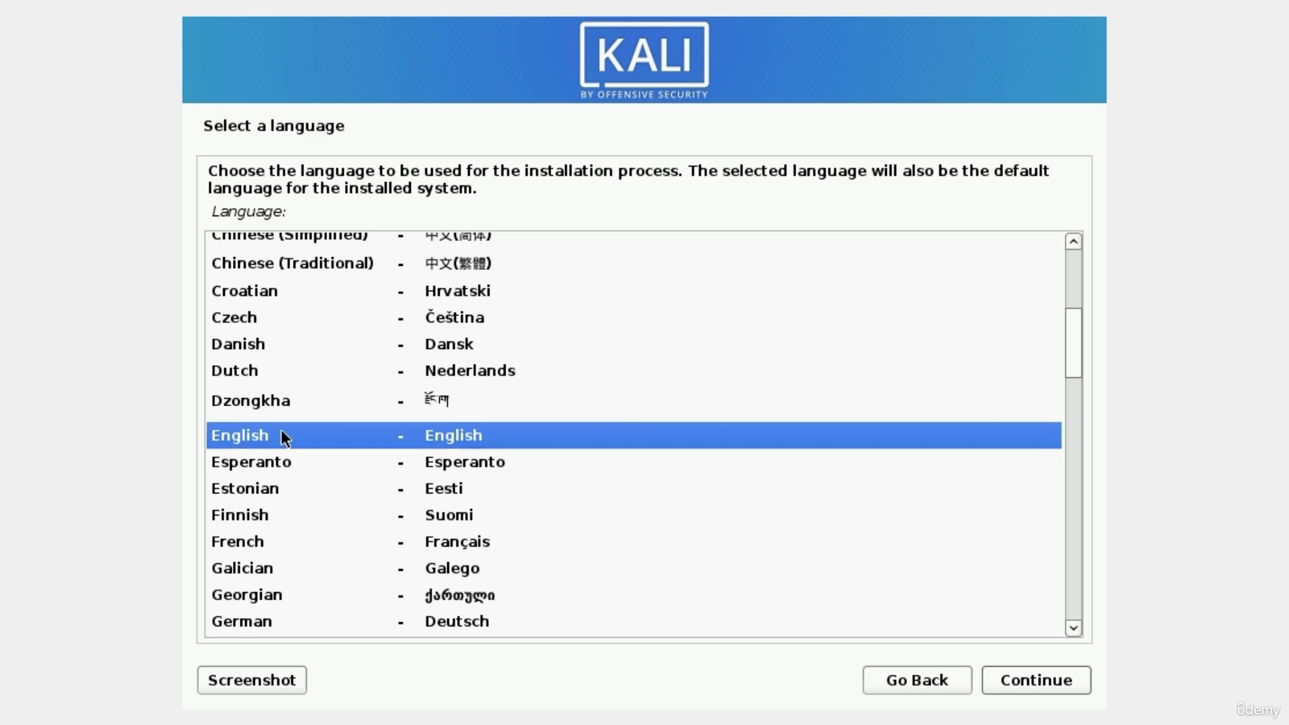
click(240, 462)
click(248, 437)
click(1030, 671)
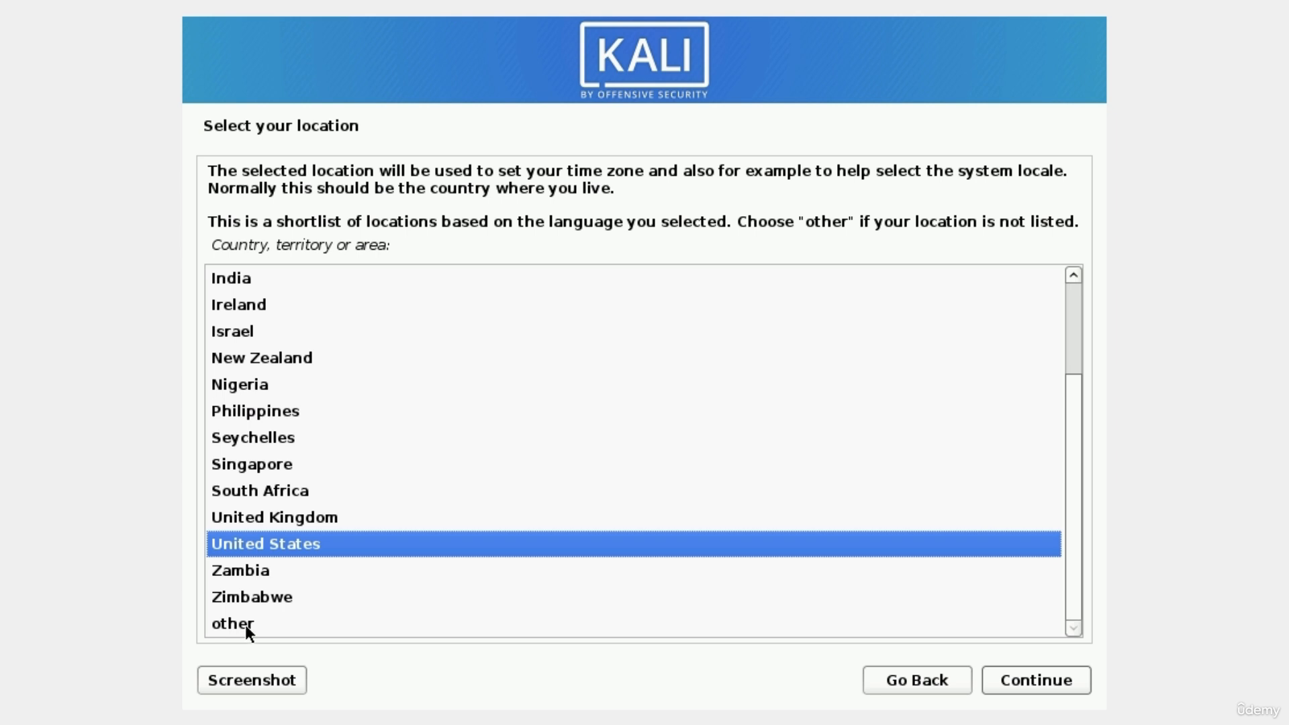
click(1047, 687)
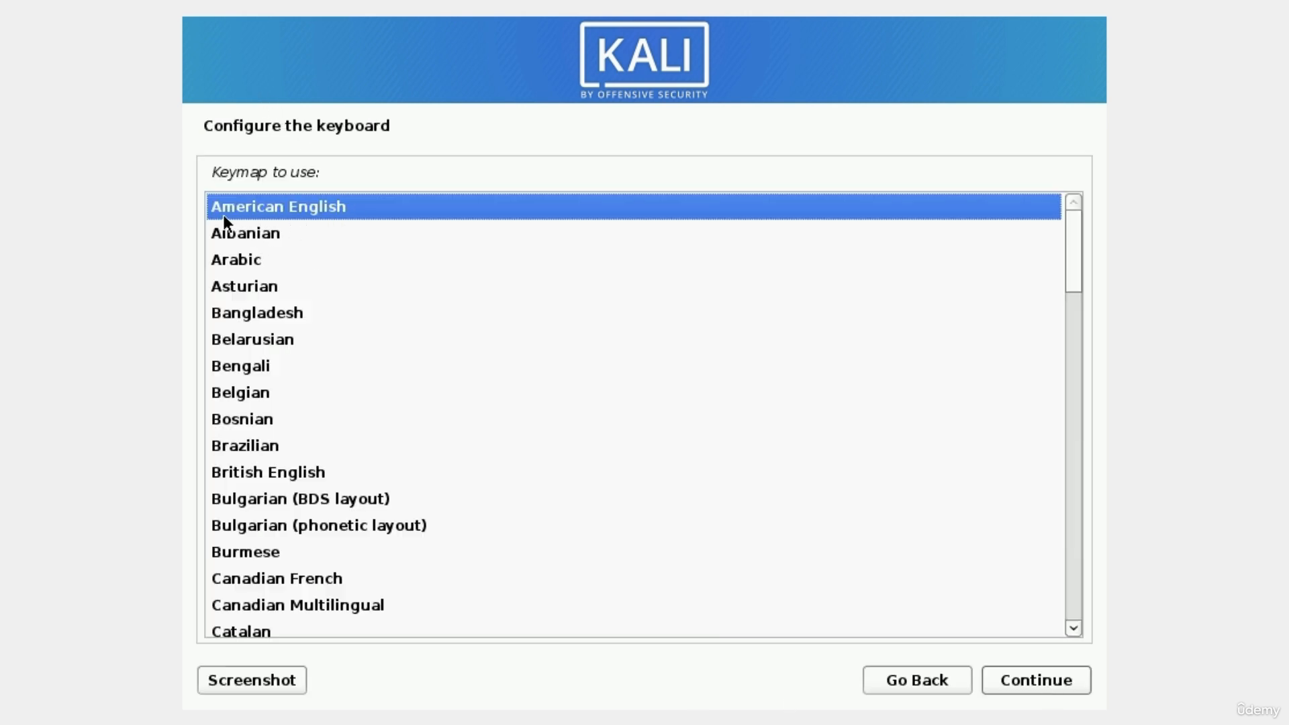
Accept American English as the keyboard keymap.
click(1030, 685)
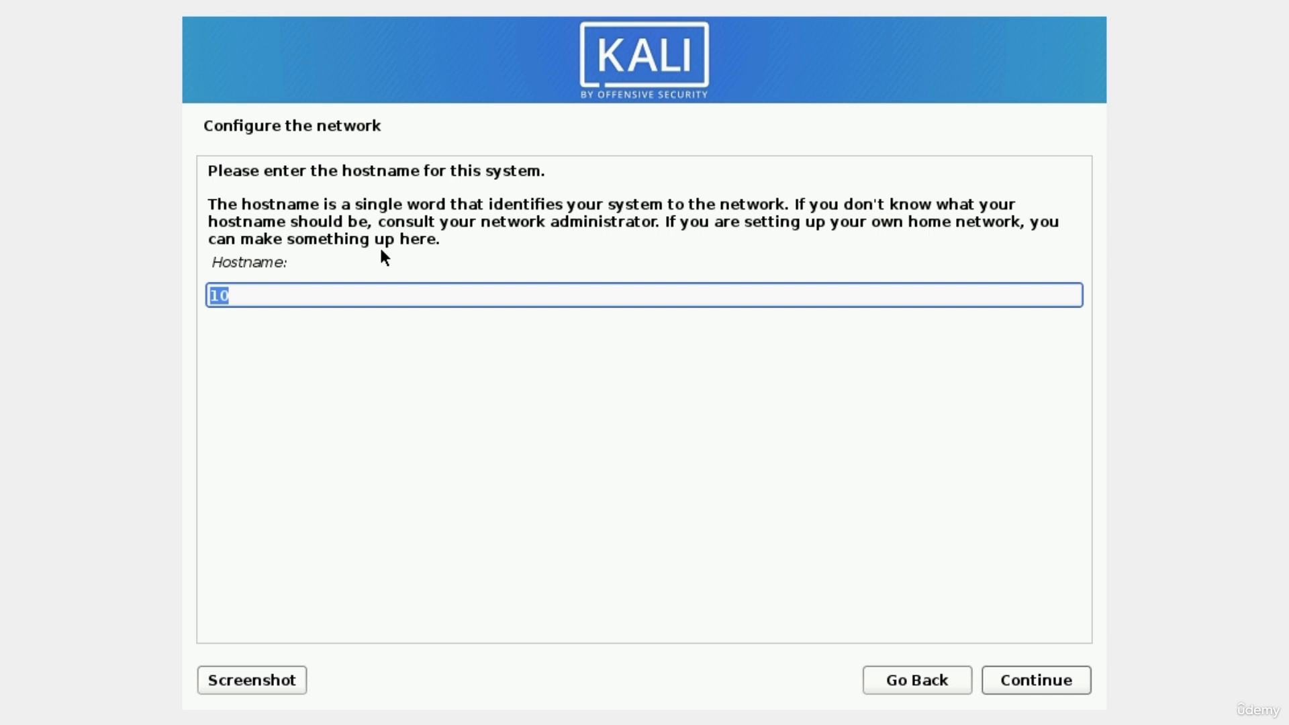
Set the hostname to 'Kali' and continue with an empty domain name.
text(Kali)
click(1034, 683)
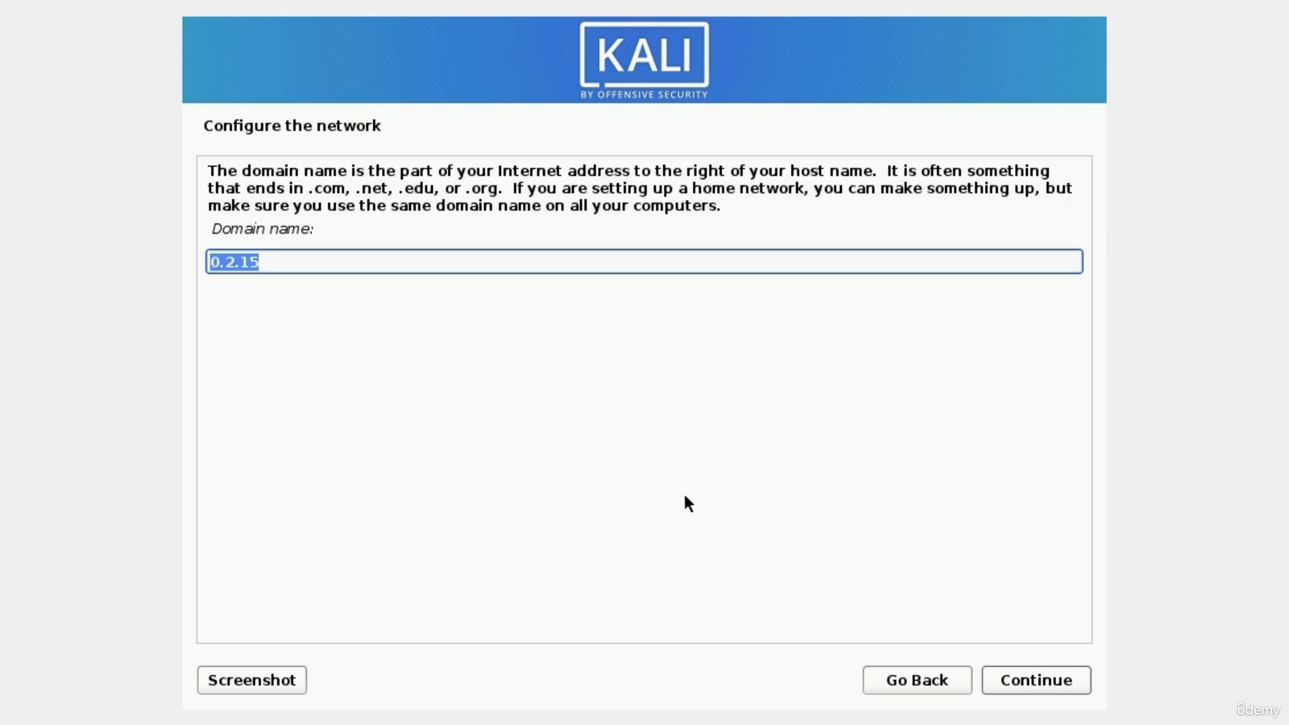
key(BackSpace)
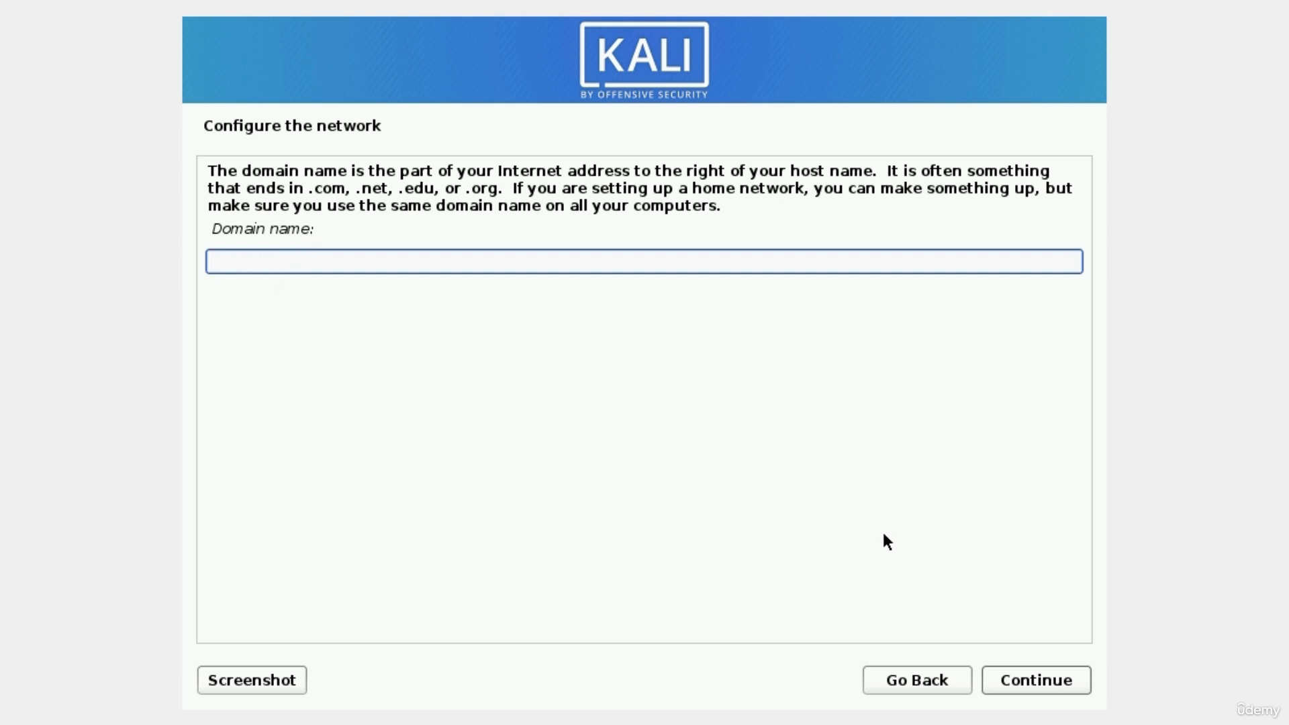
click(1028, 682)
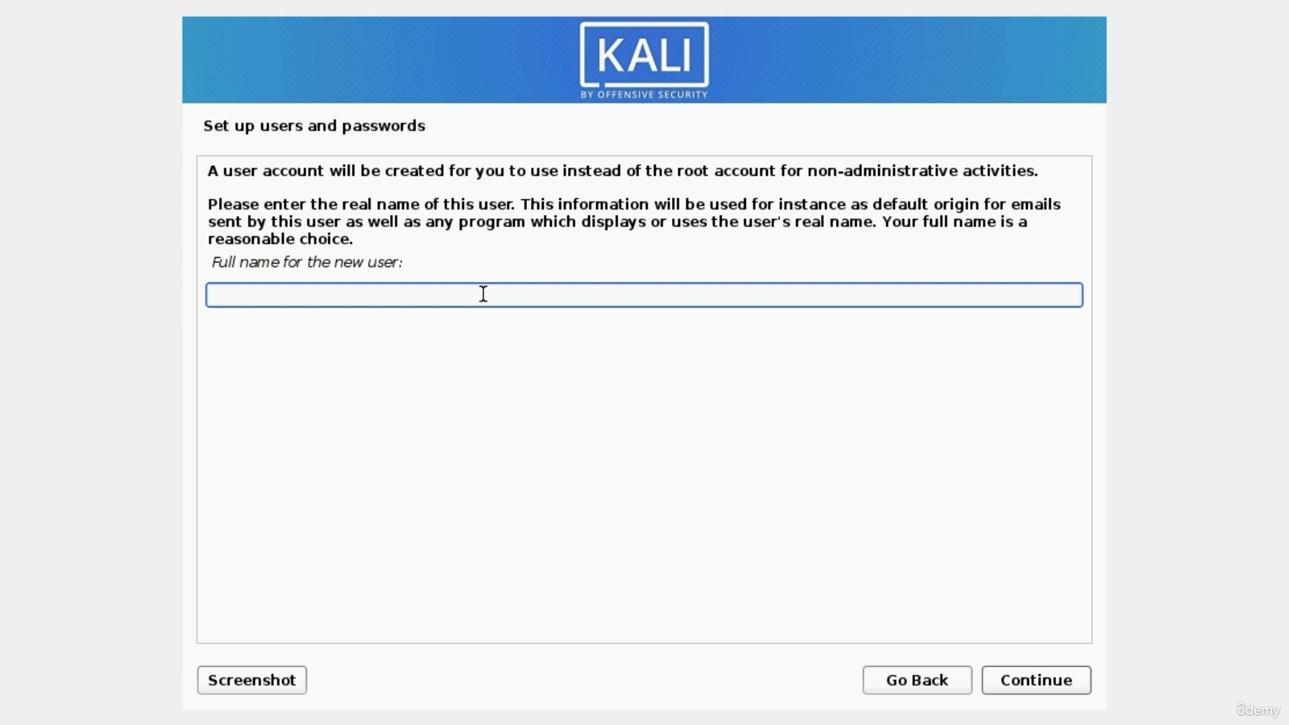
Enter the new user's full name and accept the suggested username.
text(MrHacker)
click(1042, 691)
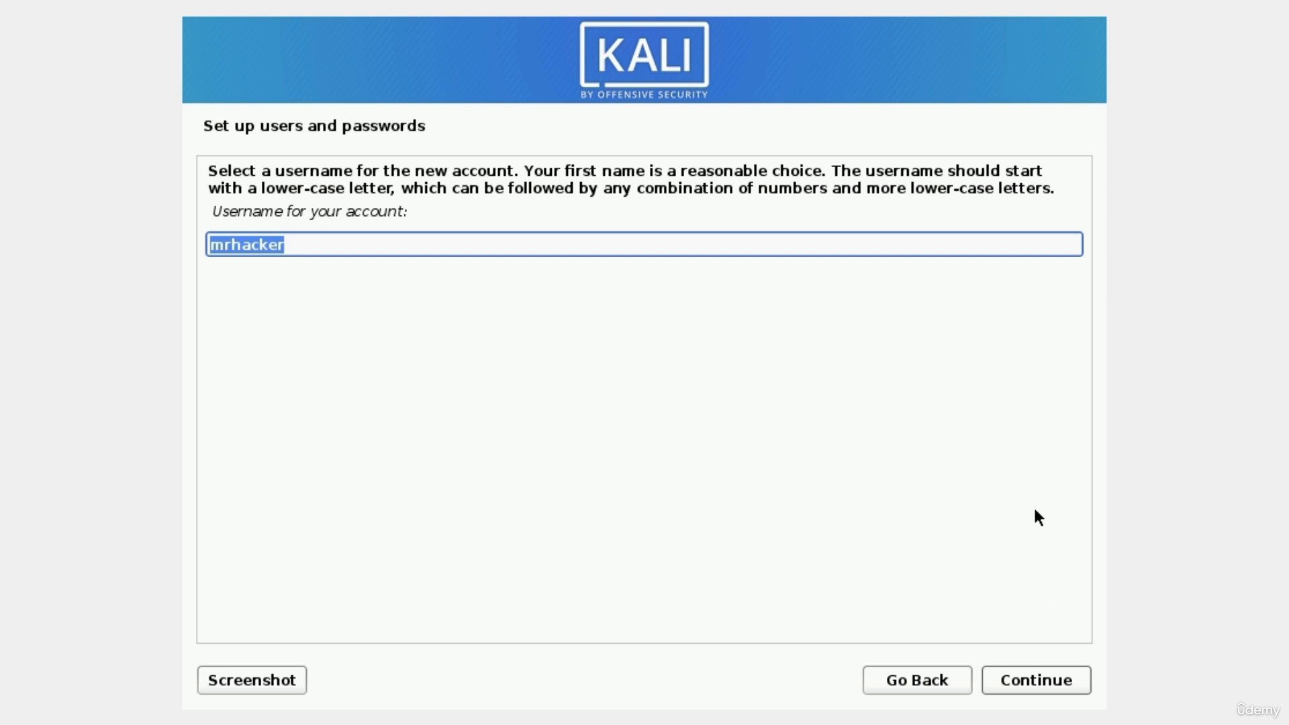
click(1030, 682)
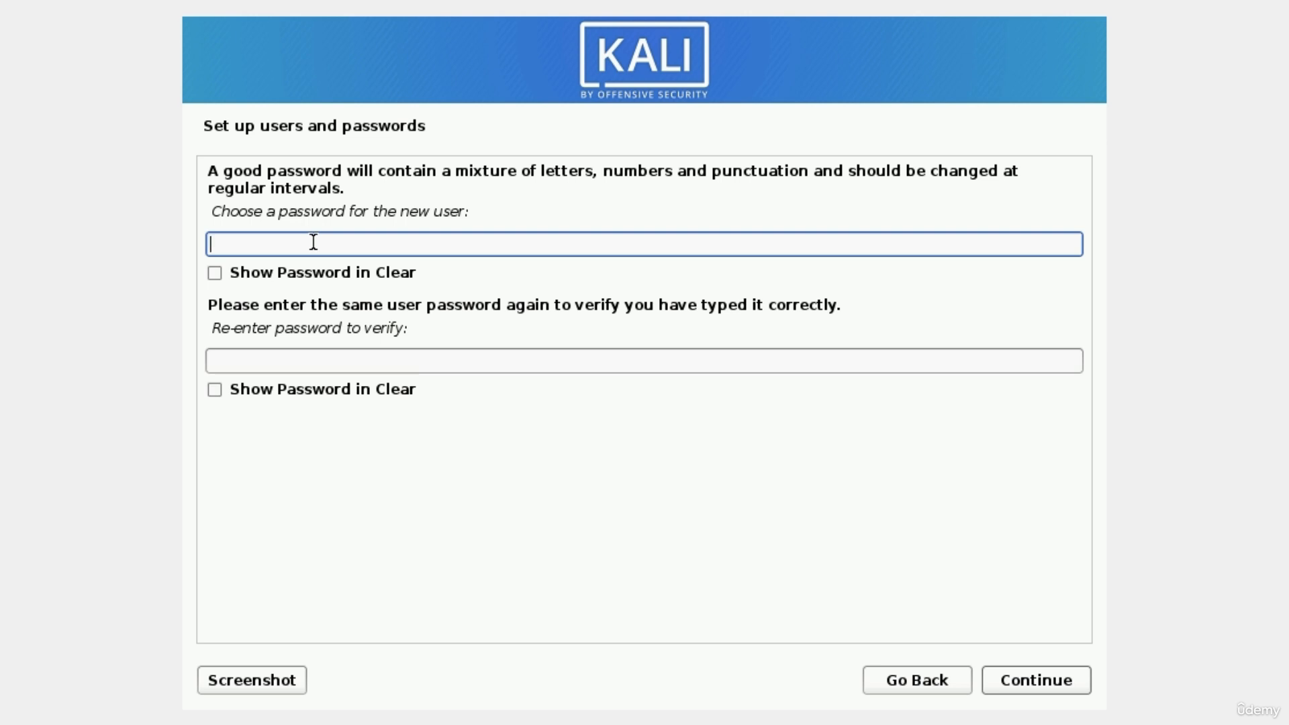
Type the new user's password, re-enter it in the confirmation field, and continue.
text(kali)
key(BackSpace)
key(BackSpace)
key(BackSpace)
key(BackSpace)
text(kalikali)
key(Tab)
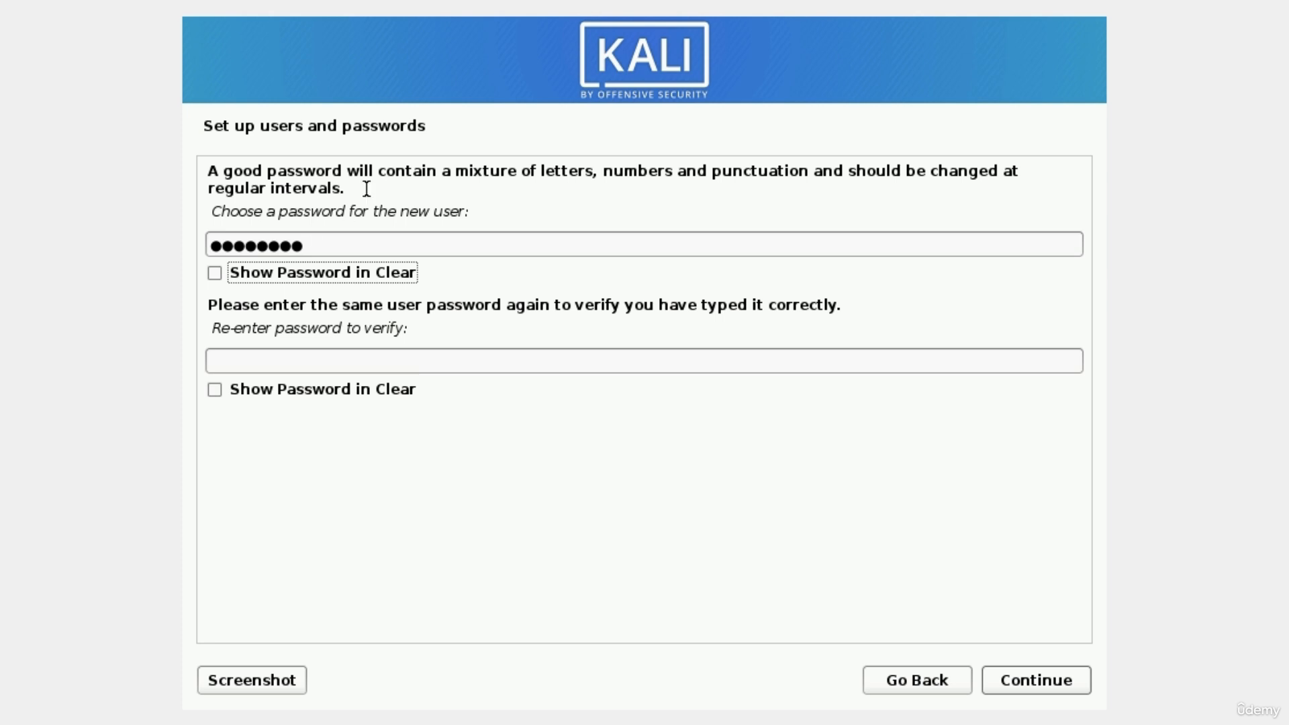
key(Tab)
text(kali)
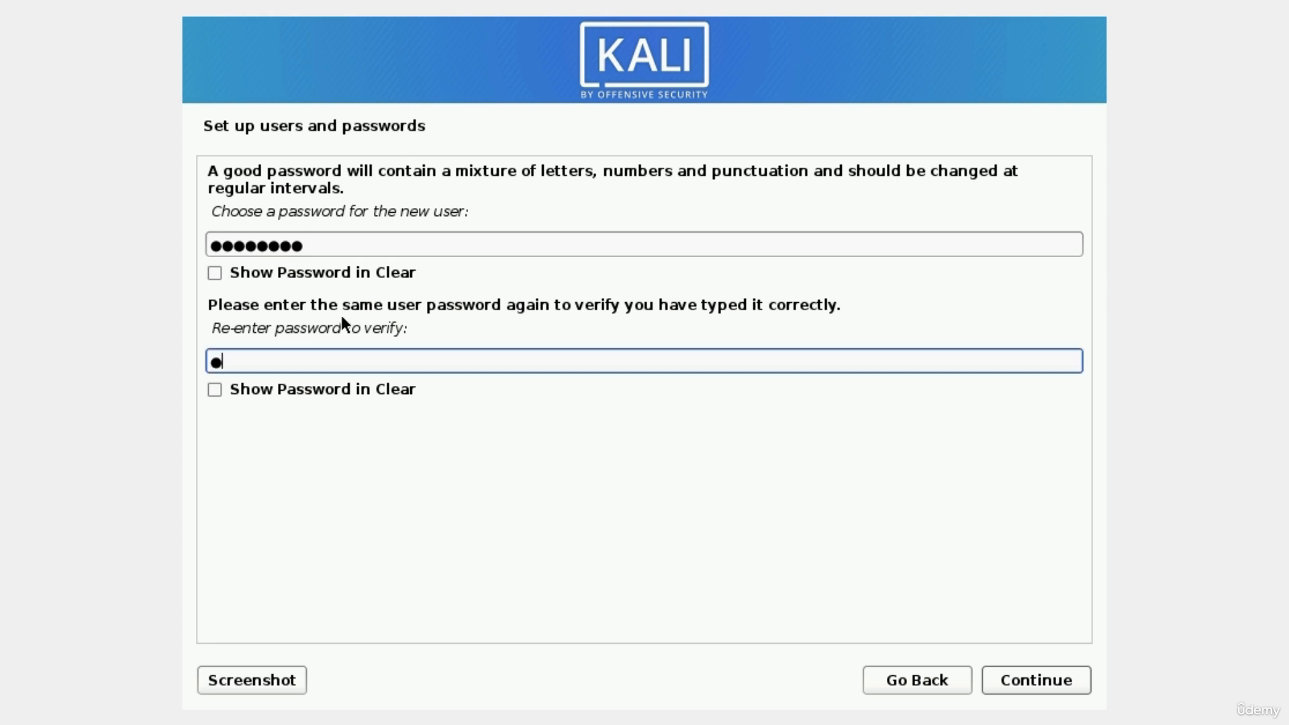
text(kali)
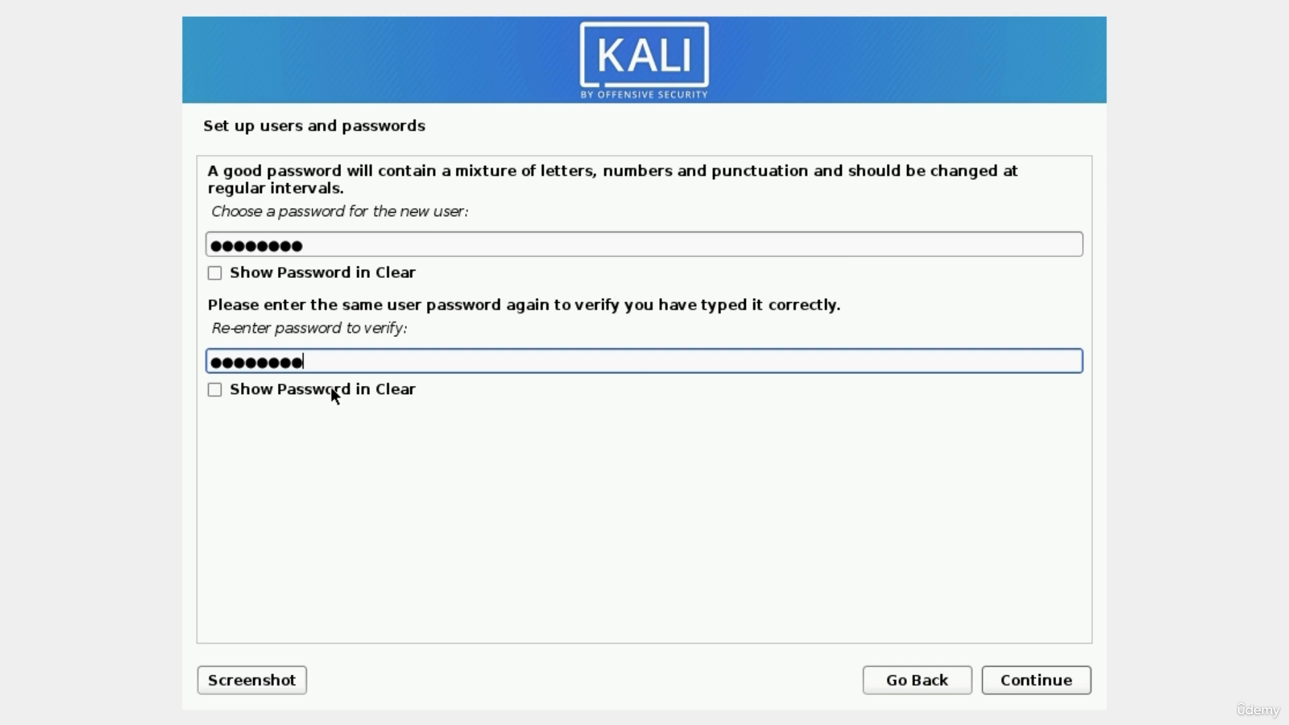
click(1032, 680)
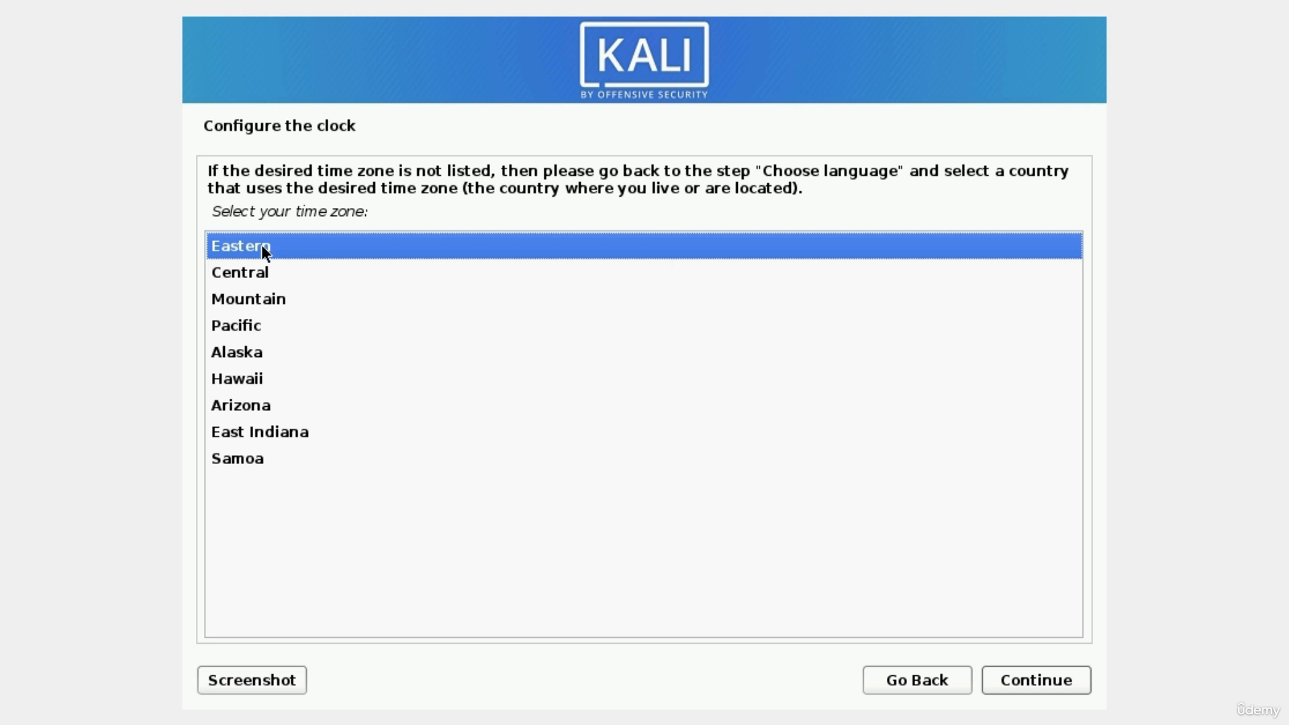
Accept Eastern as the time zone.
click(1037, 691)
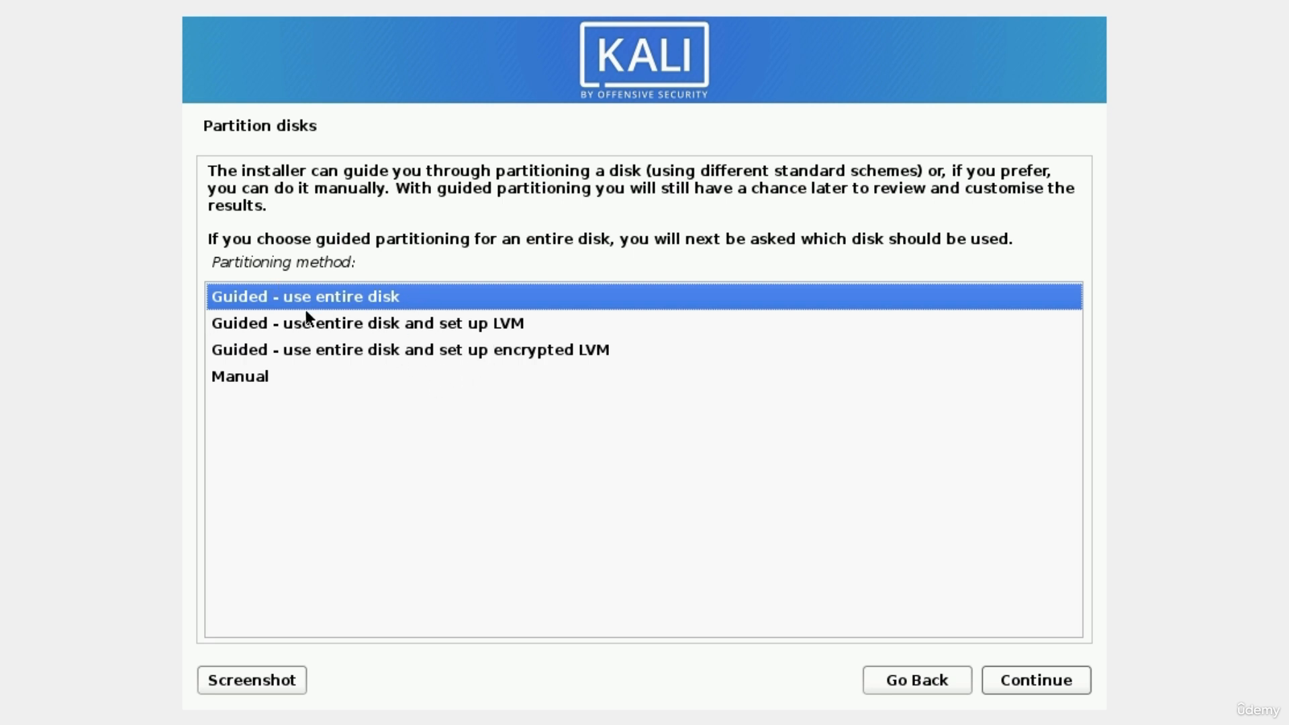
Guided-partition the entire 32.9 GB disk with all files in one partition, writing changes to disk.
click(1022, 684)
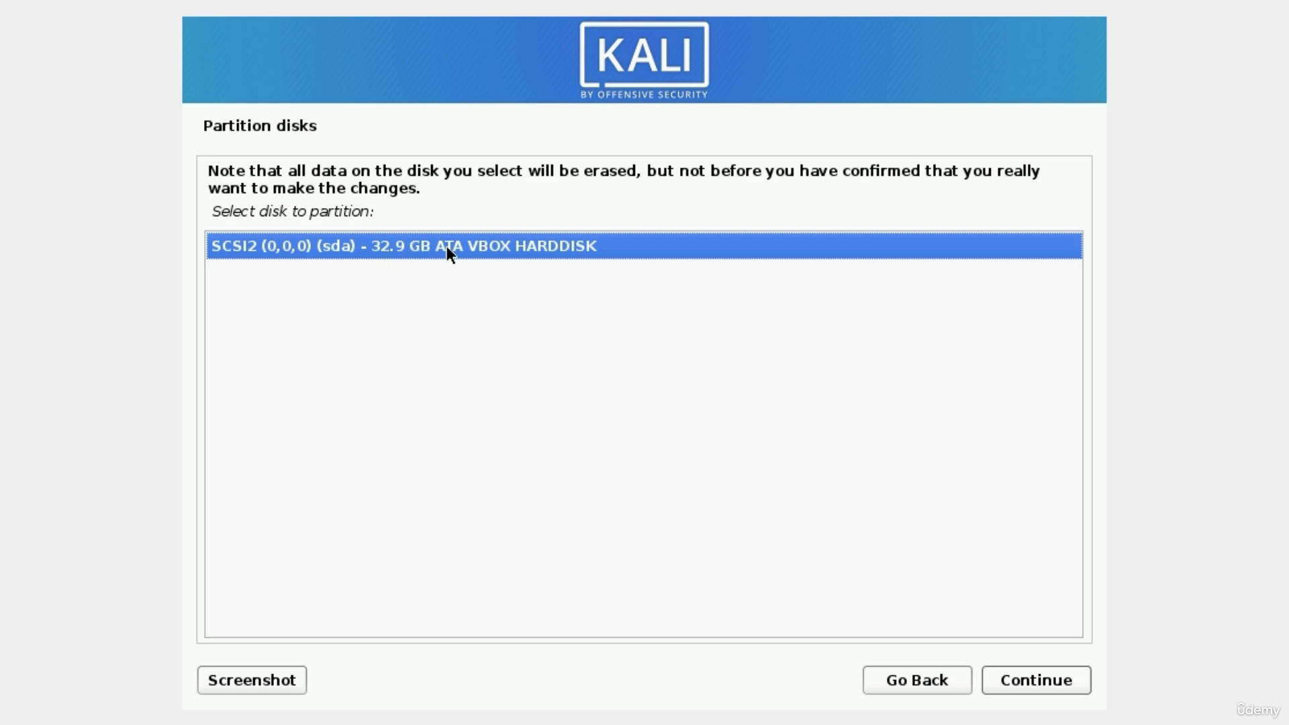
click(1016, 680)
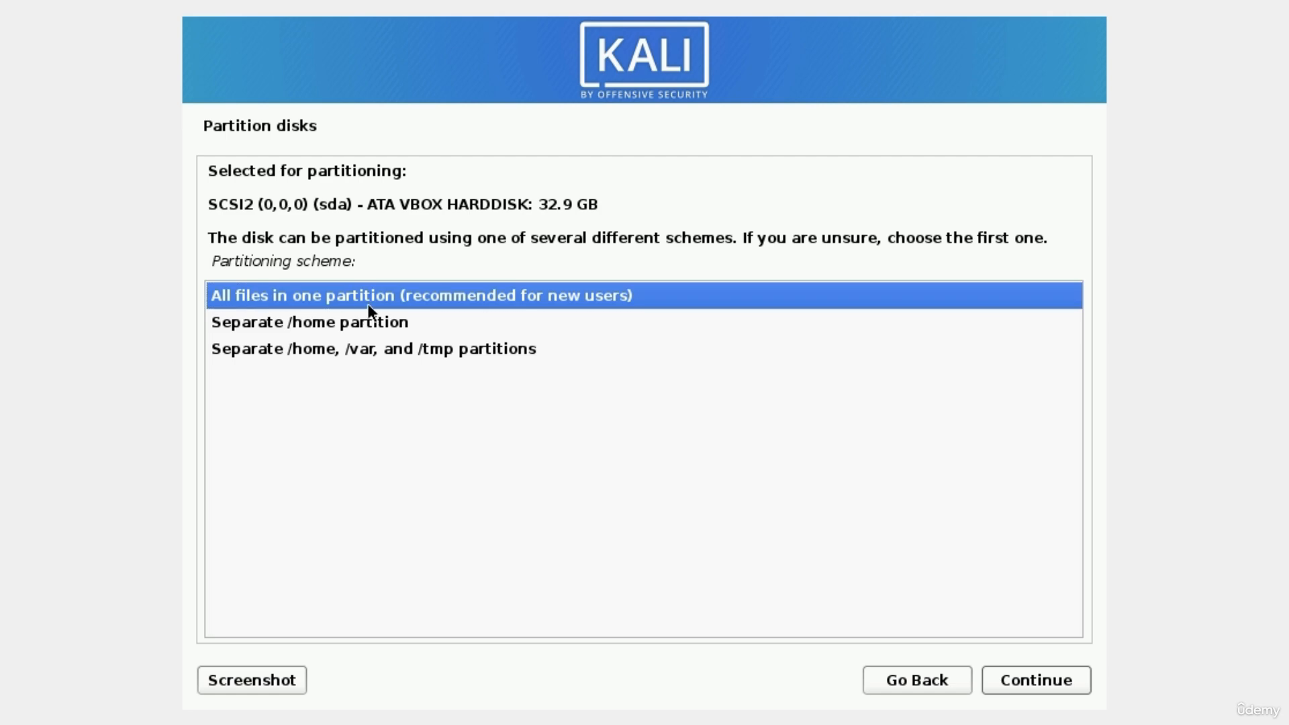
click(1036, 680)
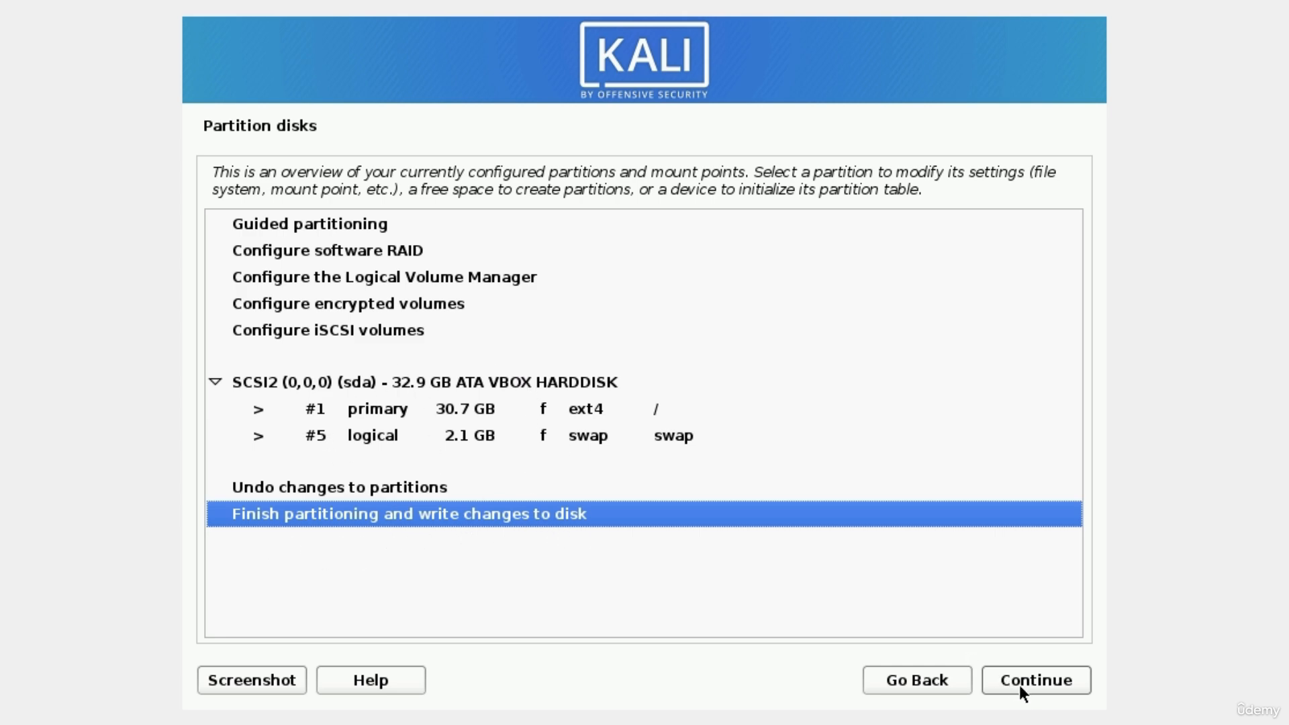
click(1036, 684)
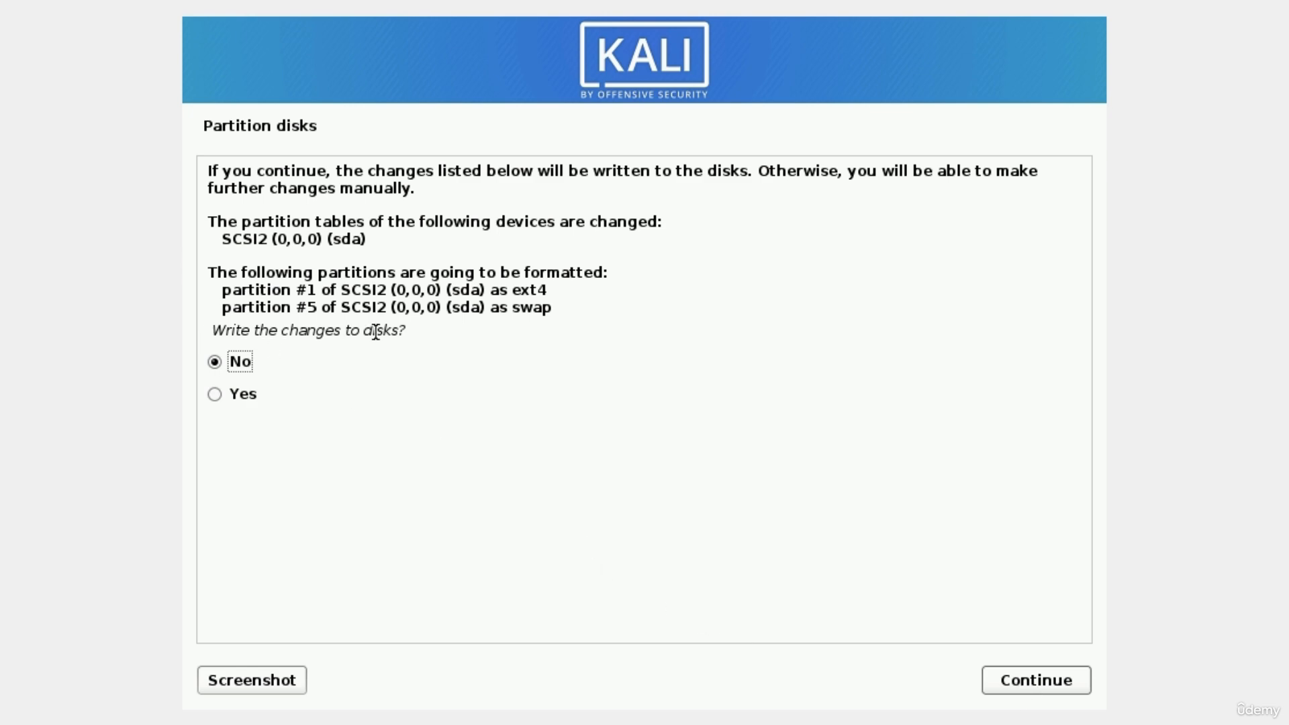
click(215, 394)
click(1019, 682)
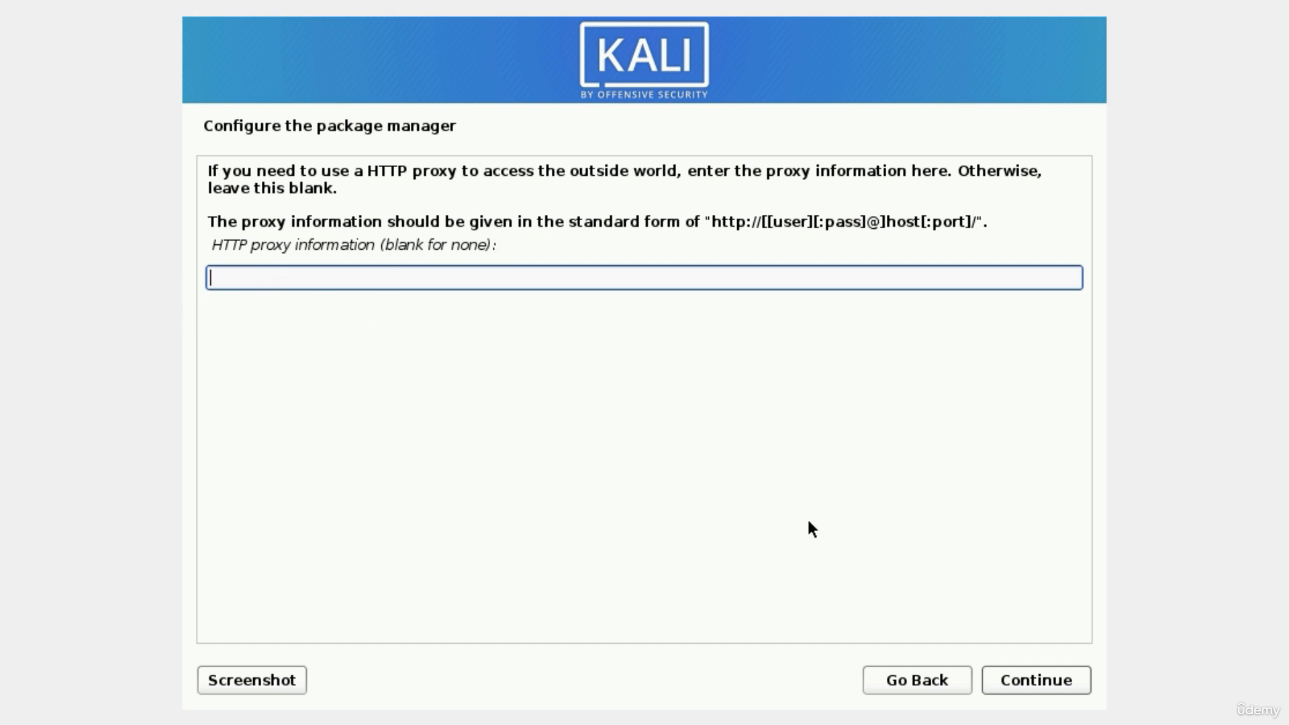
Continue past package manager setup with no HTTP proxy.
click(1041, 679)
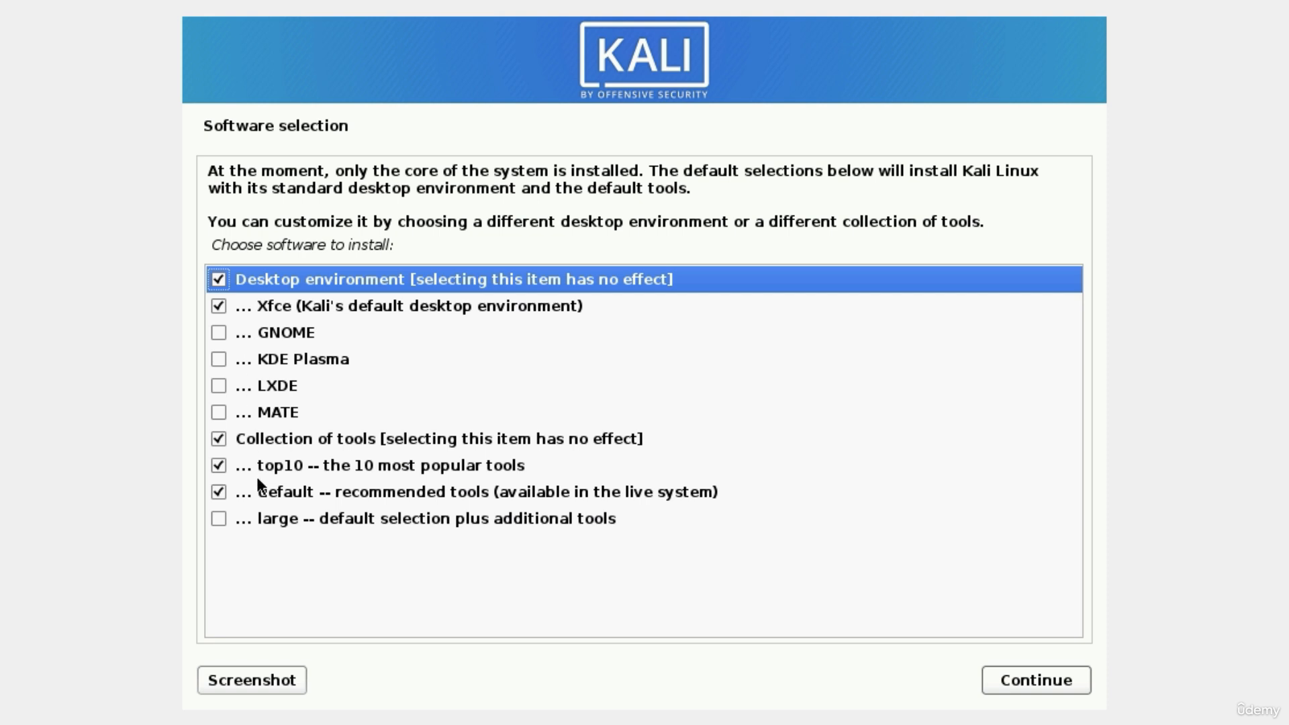
Tick 'large -- default selection plus additional tools' and start the software installation.
click(218, 519)
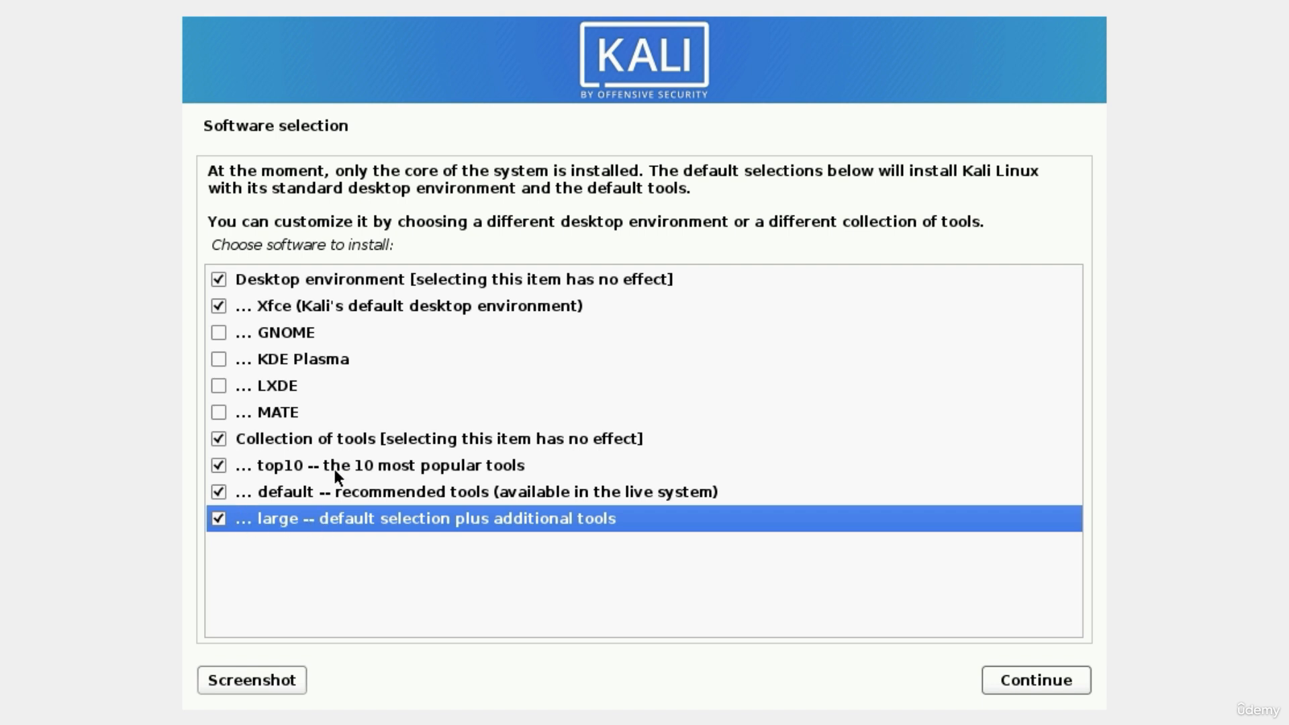
click(1012, 678)
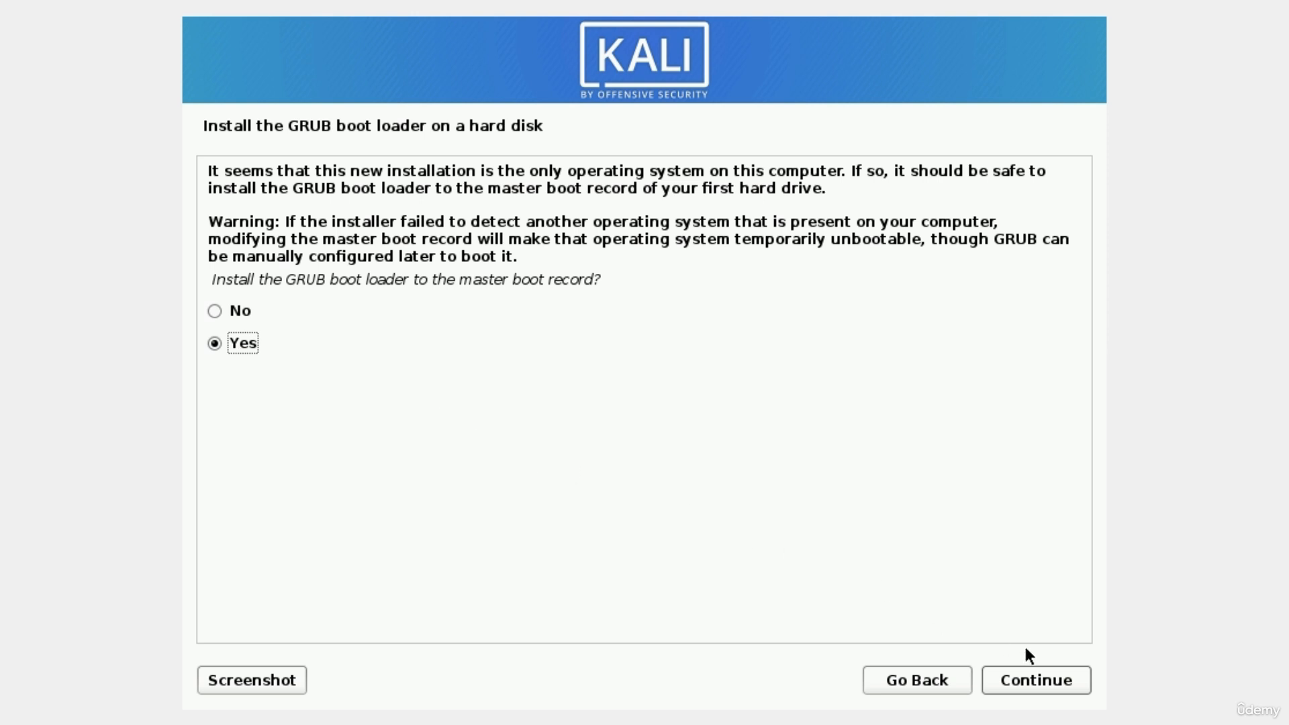
Confirm GRUB installation to the master boot record and choose /dev/sda as the boot device.
click(1045, 682)
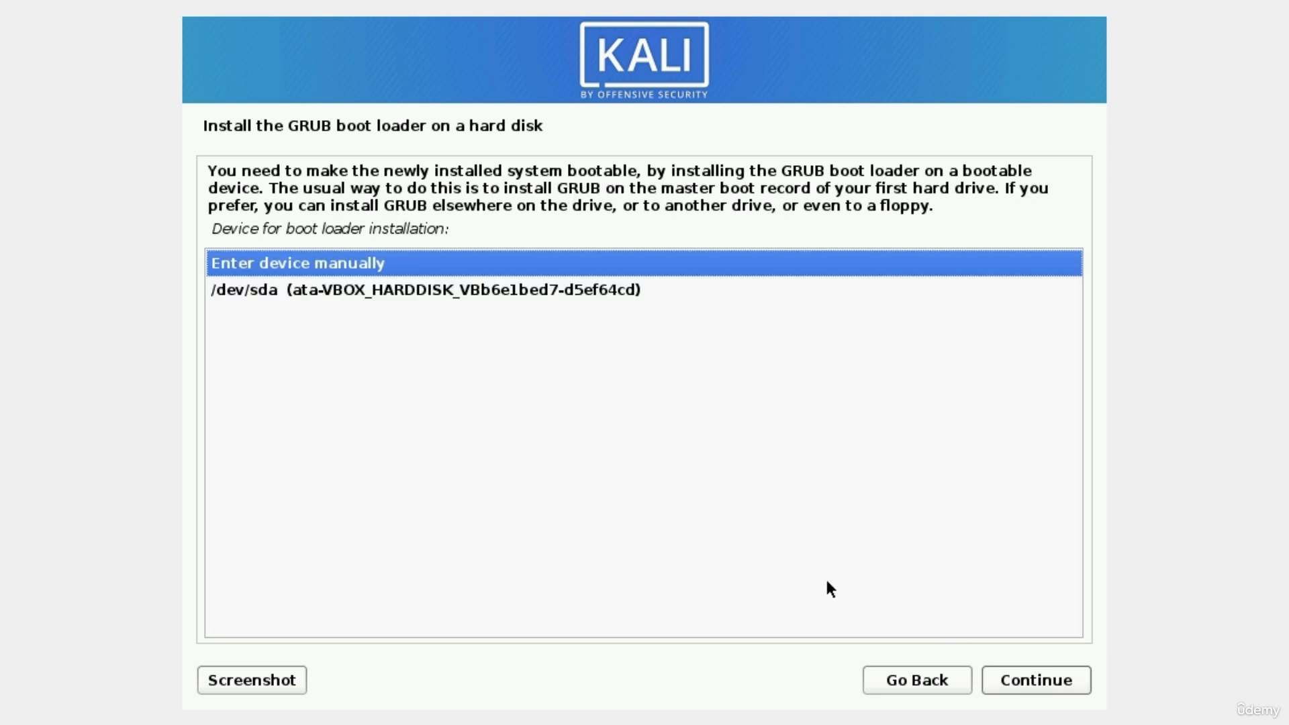
click(244, 296)
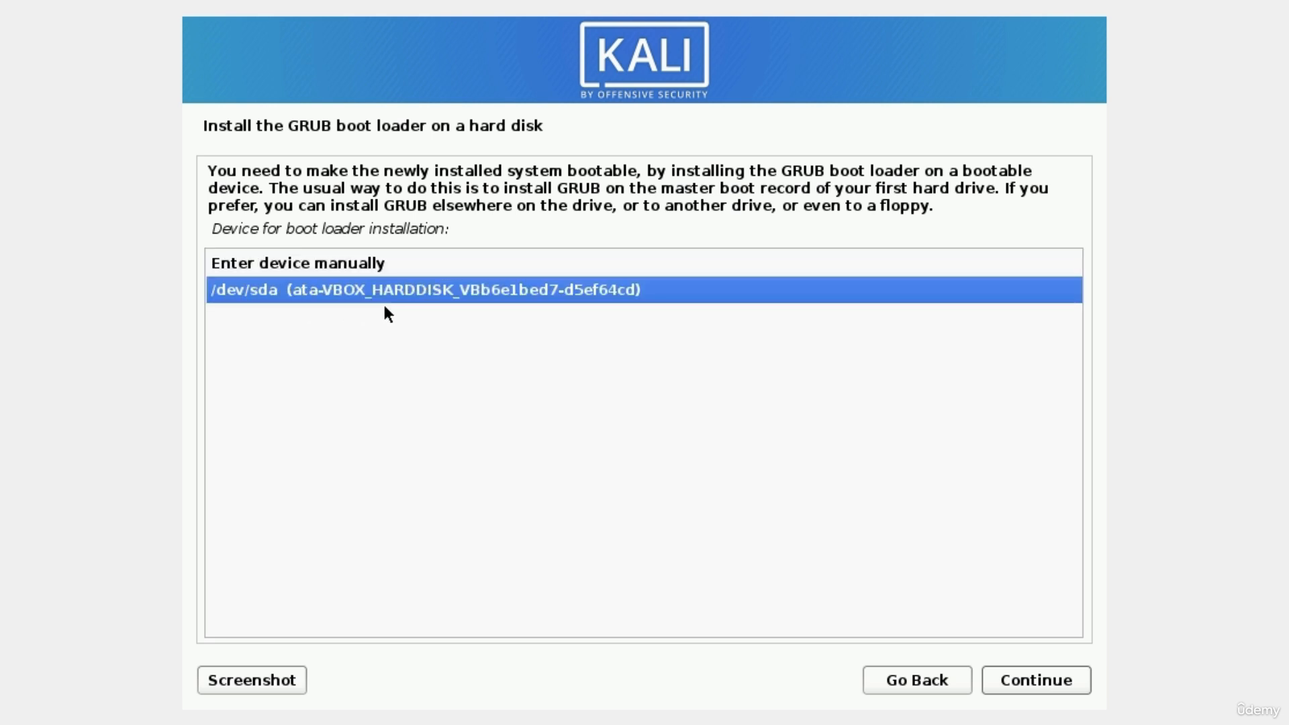
click(1020, 679)
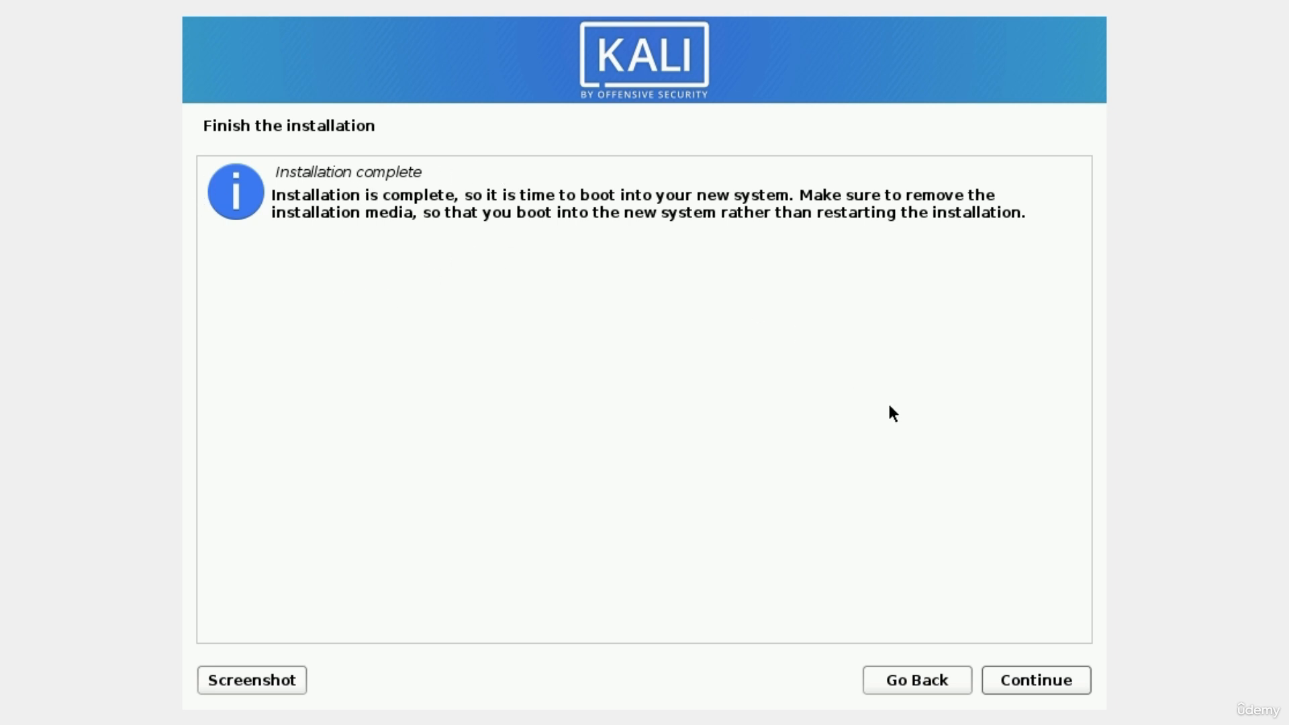
Confirm 'Installation complete' to reboot the VM, dismissing the mouse-integration notification bar.
click(1041, 676)
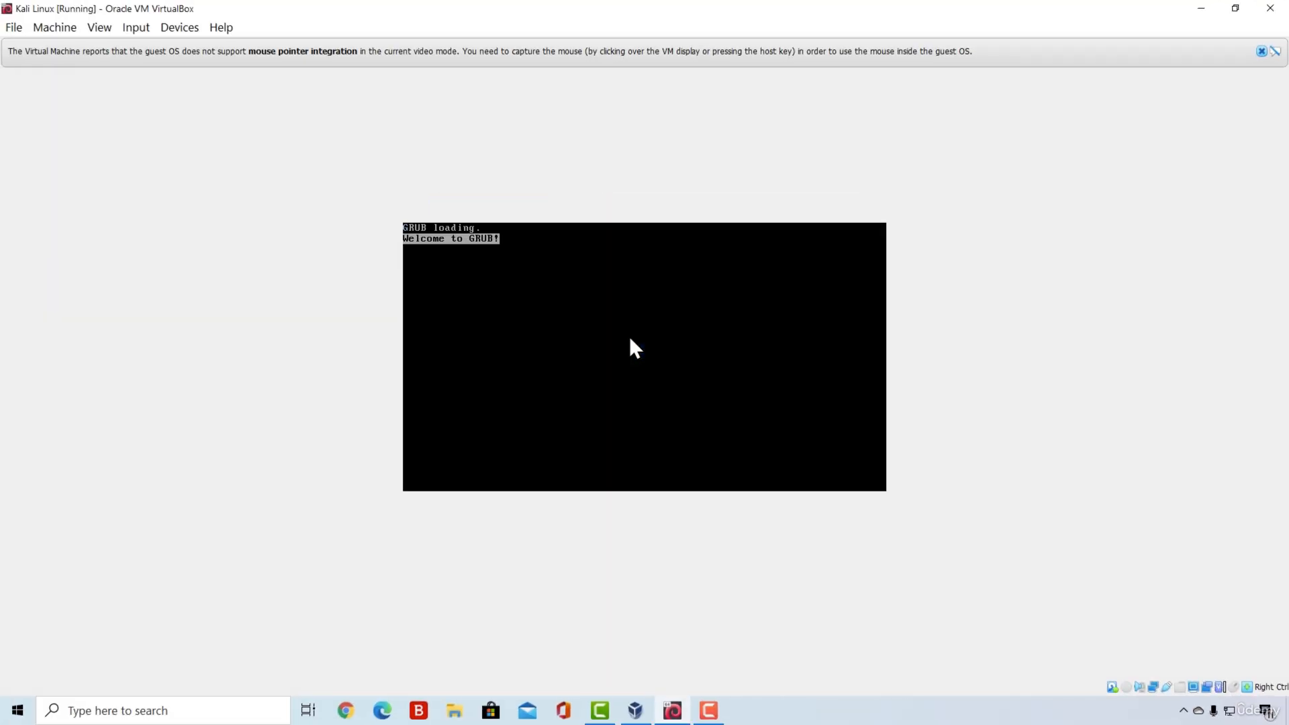
click(1261, 52)
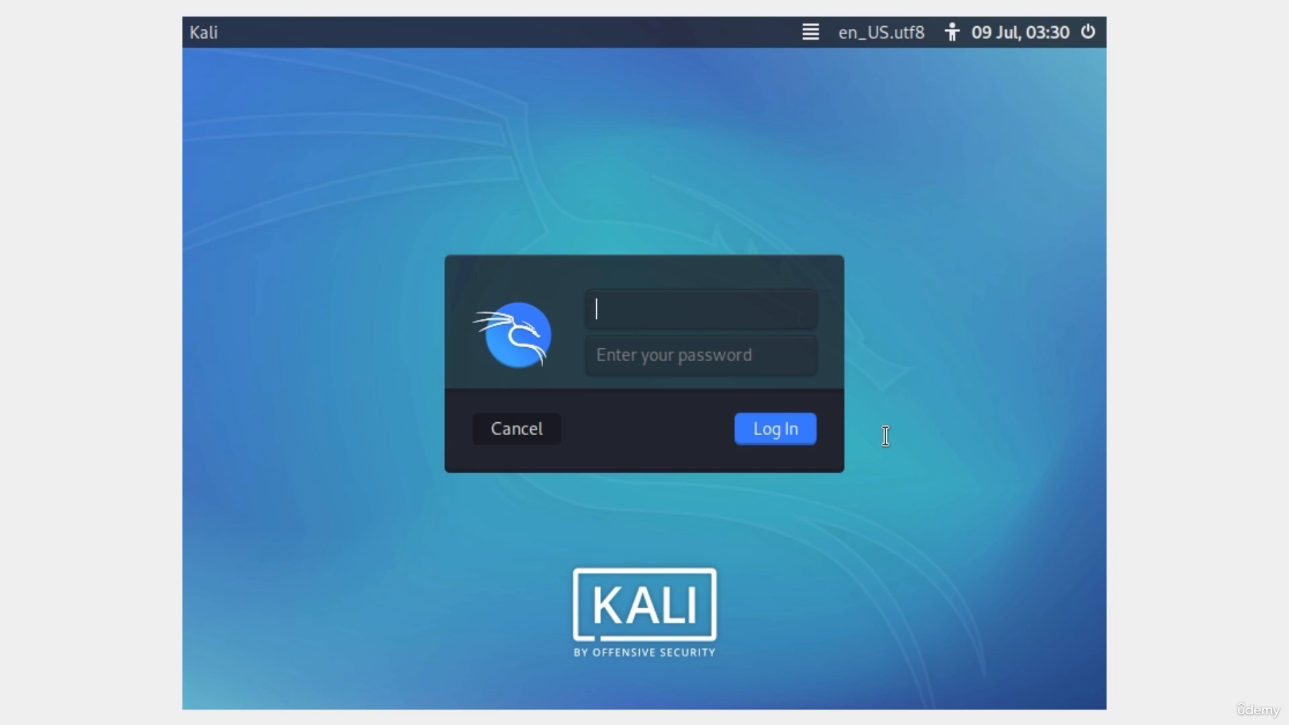
Sign in at the Kali login screen with the new user's username and password.
text(mrhacker)
key(Tab)
text(••••)
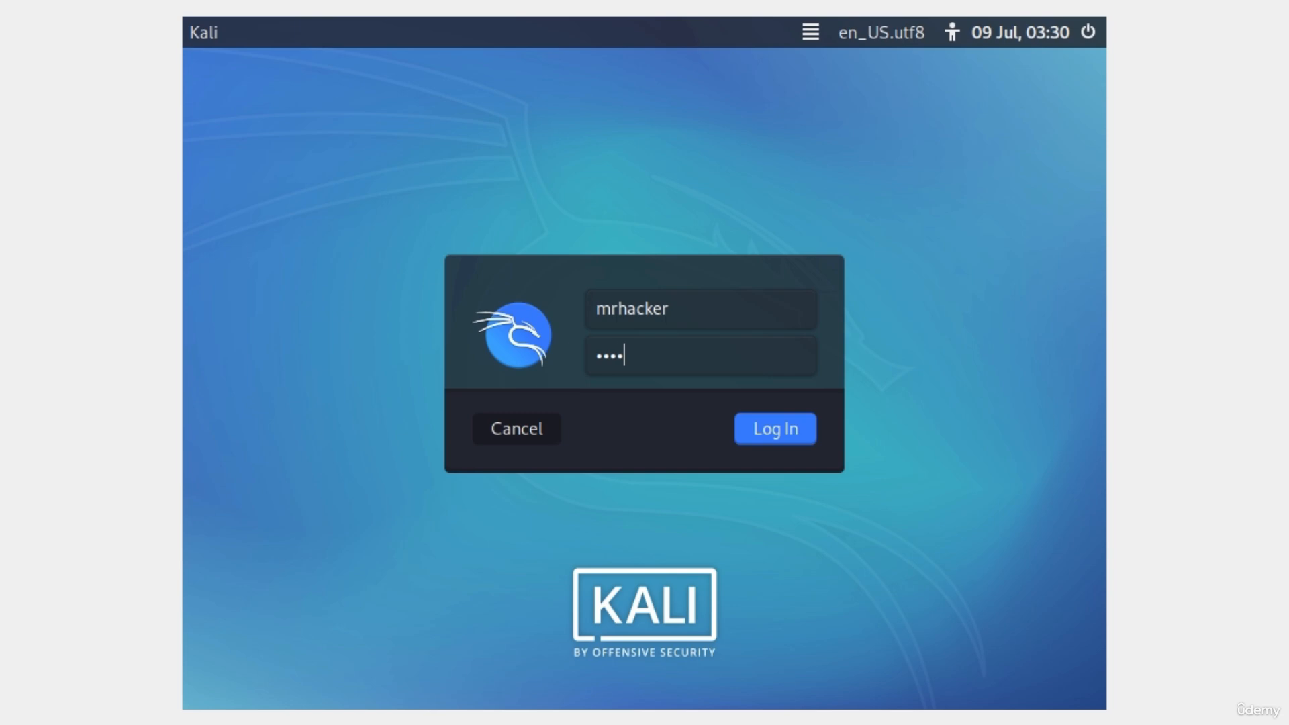
text(••••)
click(764, 433)
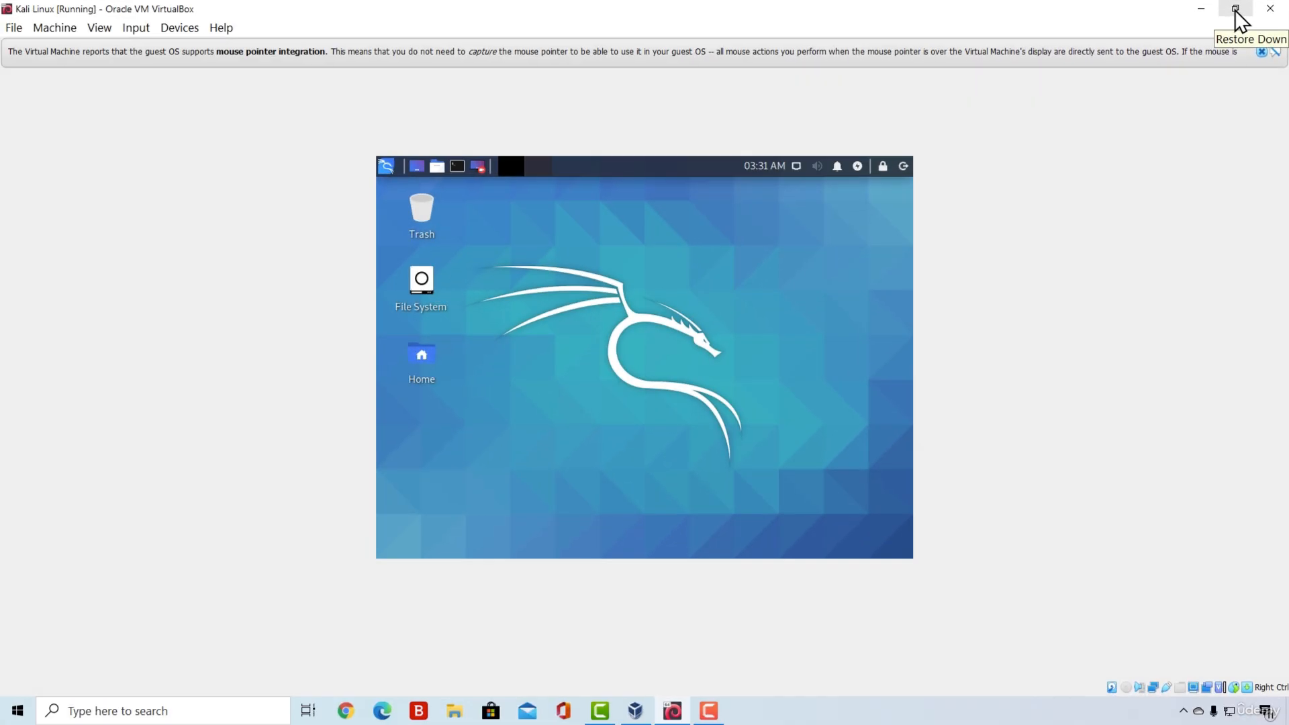
Restore and re-maximize the VirtualBox window so Kali resizes, then dismiss the mouse-integration notice.
click(1237, 11)
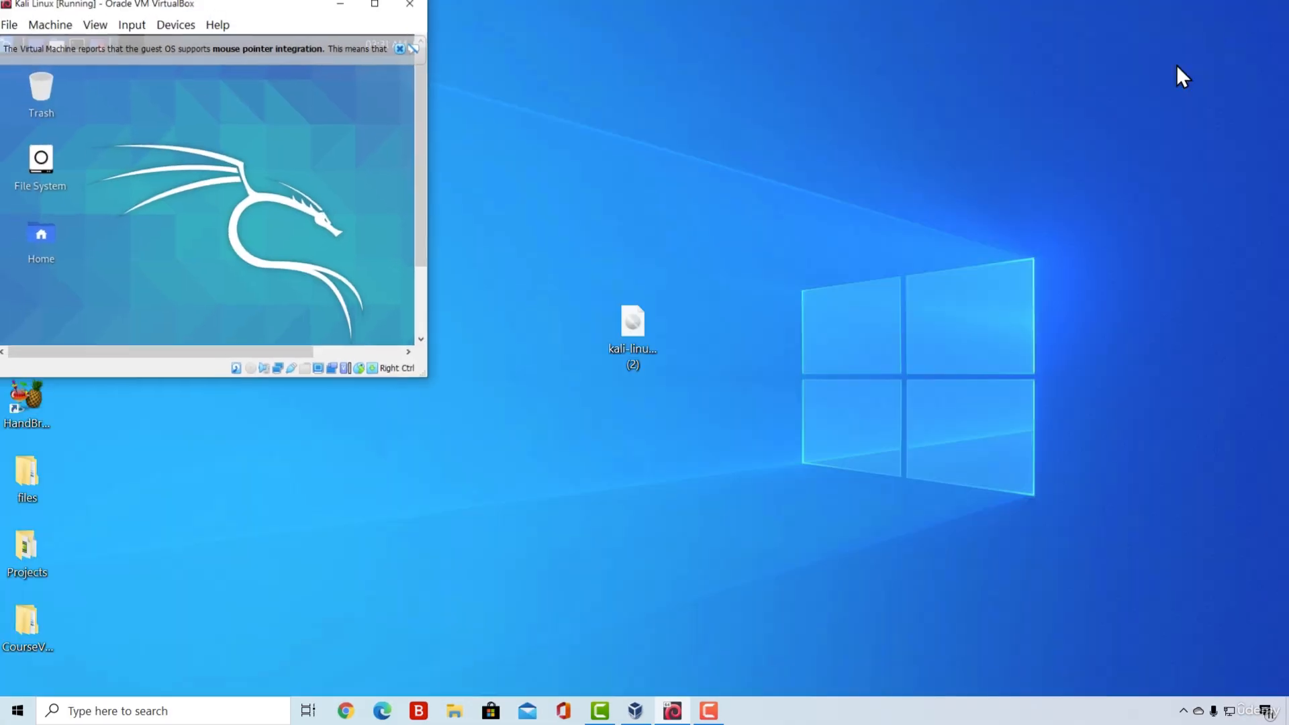
click(378, 8)
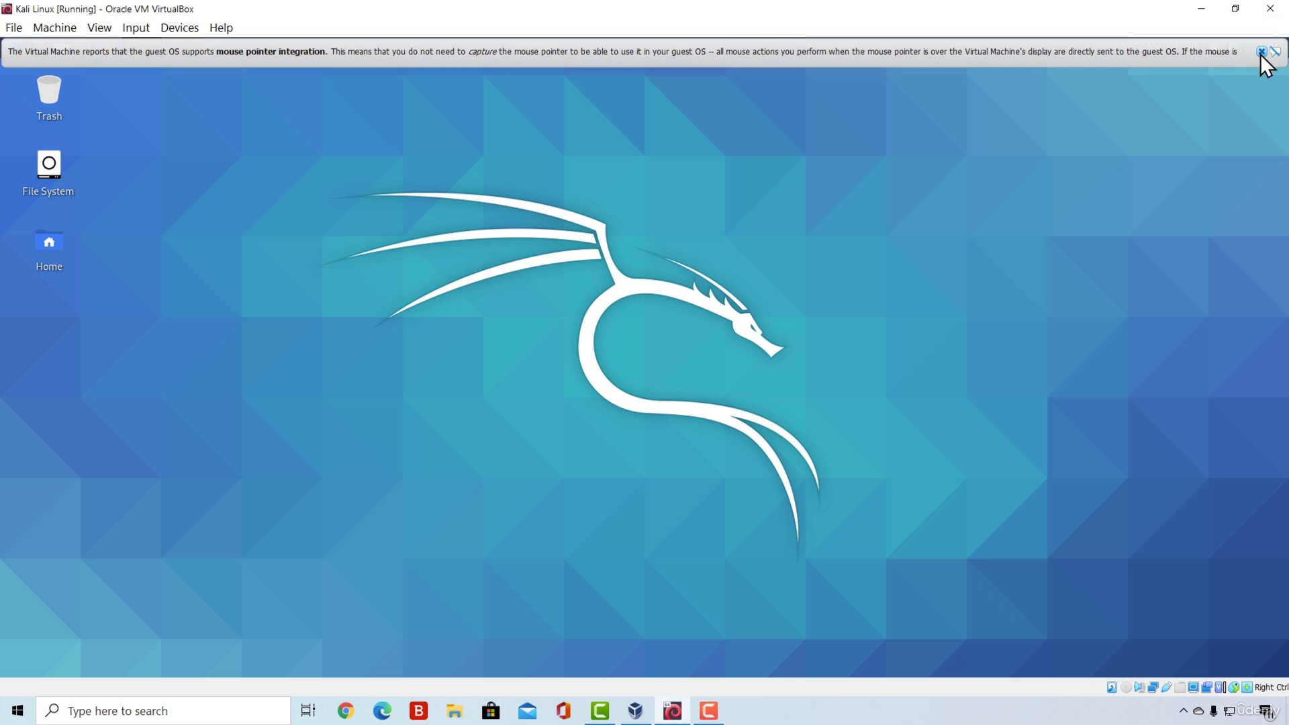
click(1263, 52)
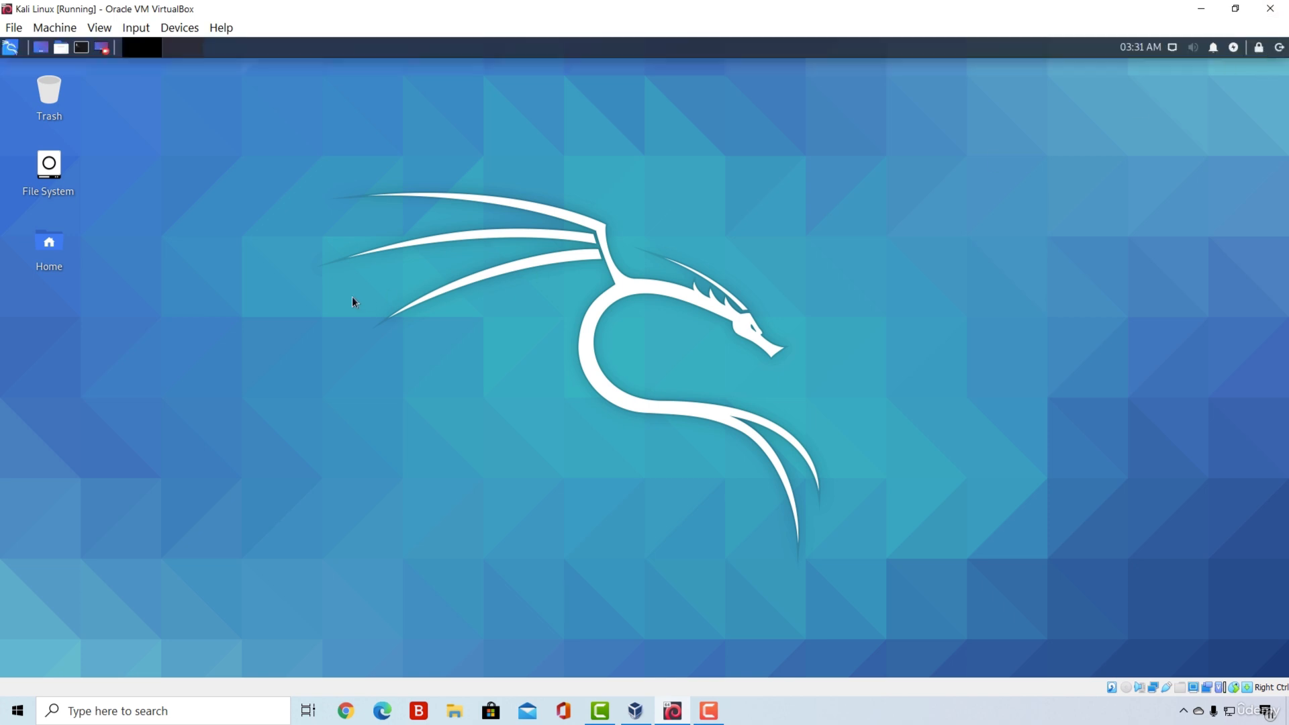